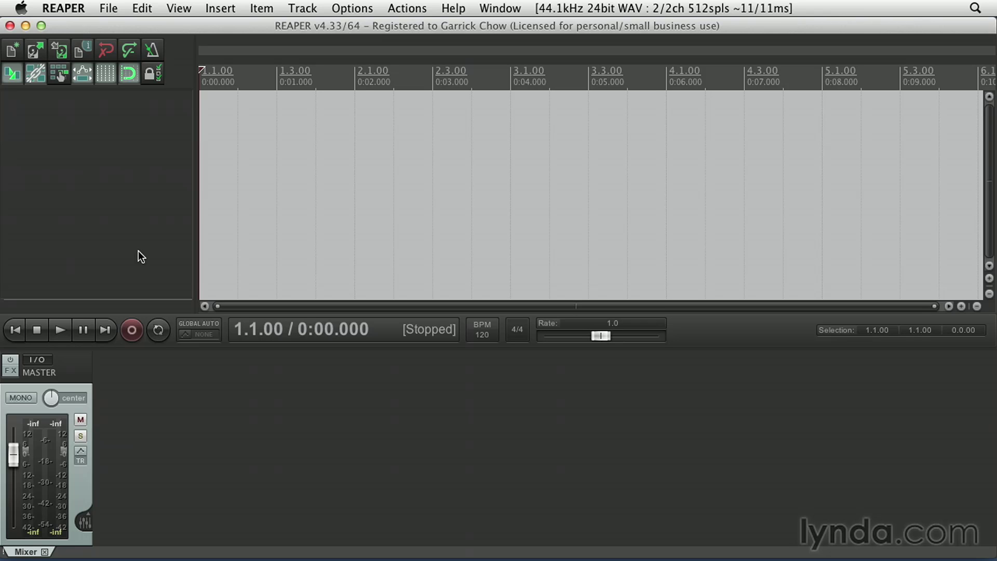
- Keep the Default theme checked under Options > Themes and add an empty track with Cmd+T
left_click(363, 10)
mouse_move(623, 424)
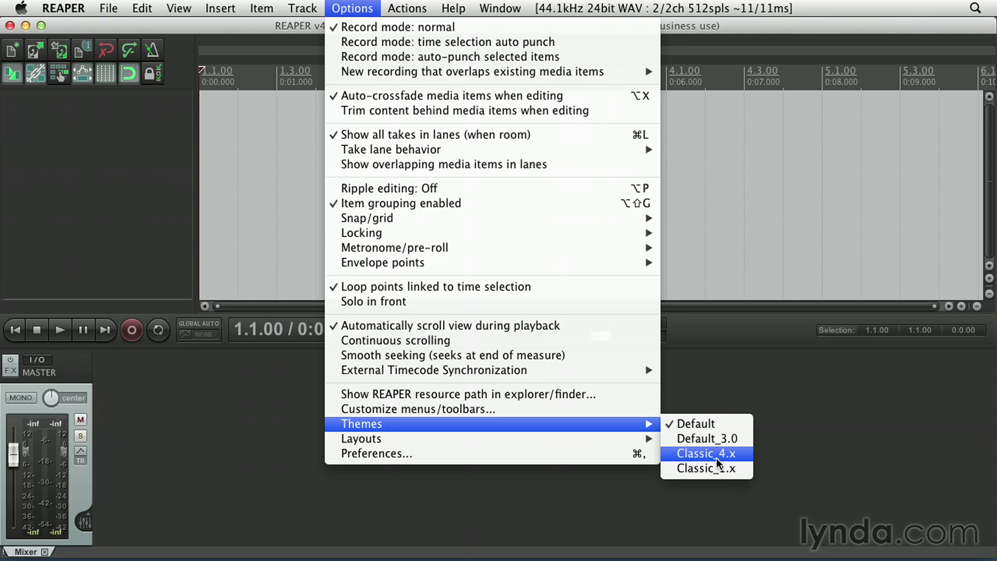
left_click(291, 270)
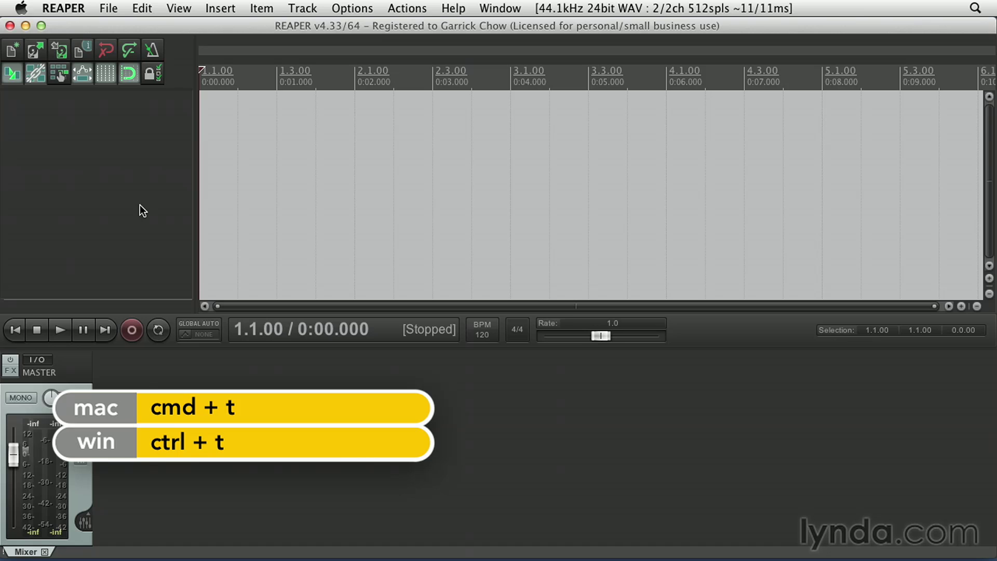
key("super+t")
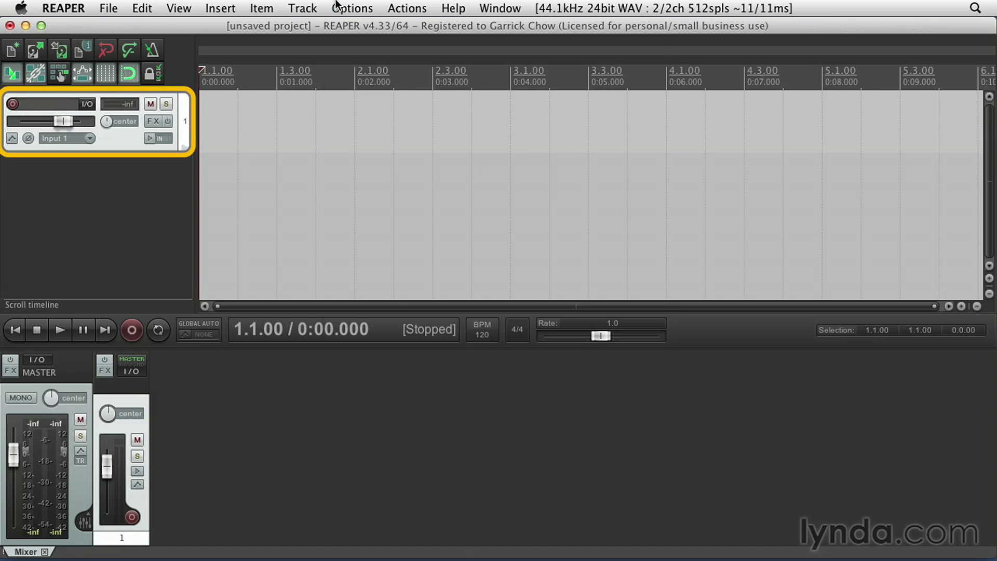
- Try the Classic_1.x theme, then switch to the Default_3.0 theme
left_click(353, 8)
mouse_move(481, 444)
mouse_move(535, 422)
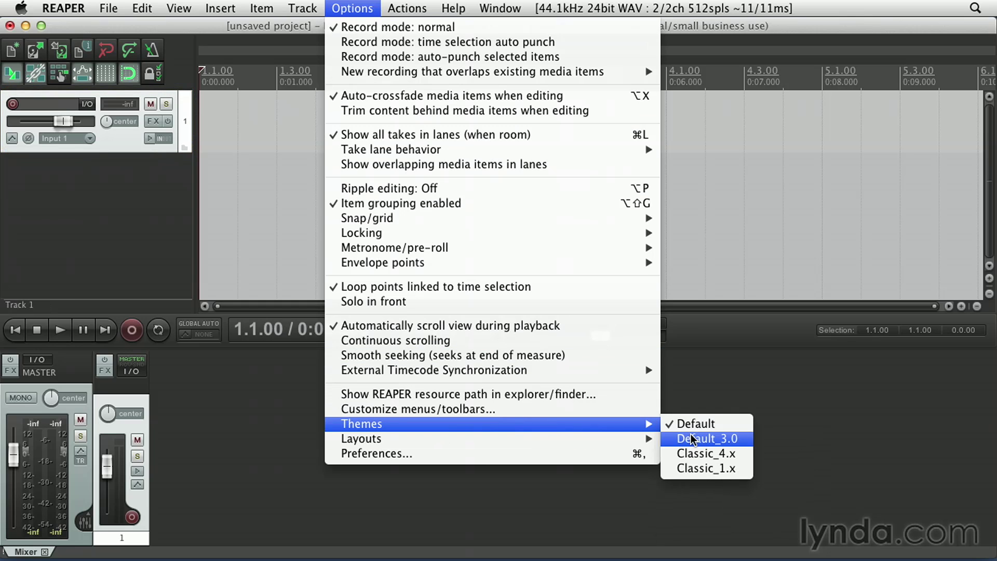
left_click(737, 472)
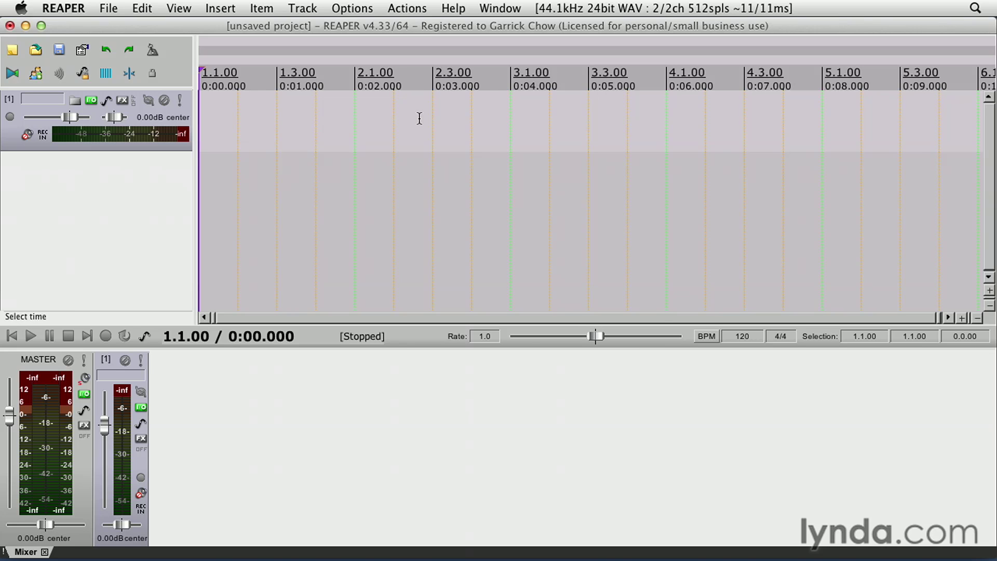
left_click(353, 8)
mouse_move(594, 416)
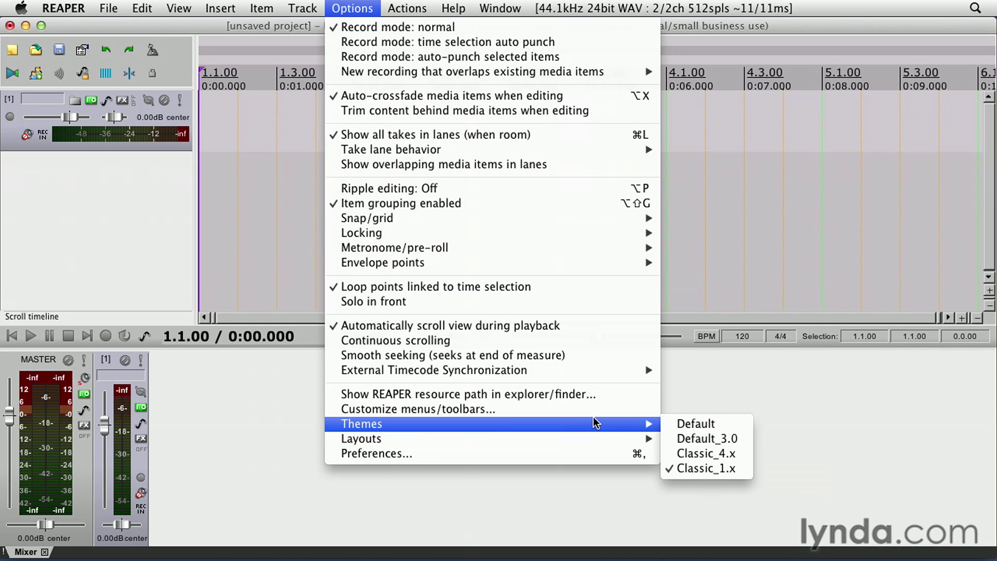
left_click(729, 441)
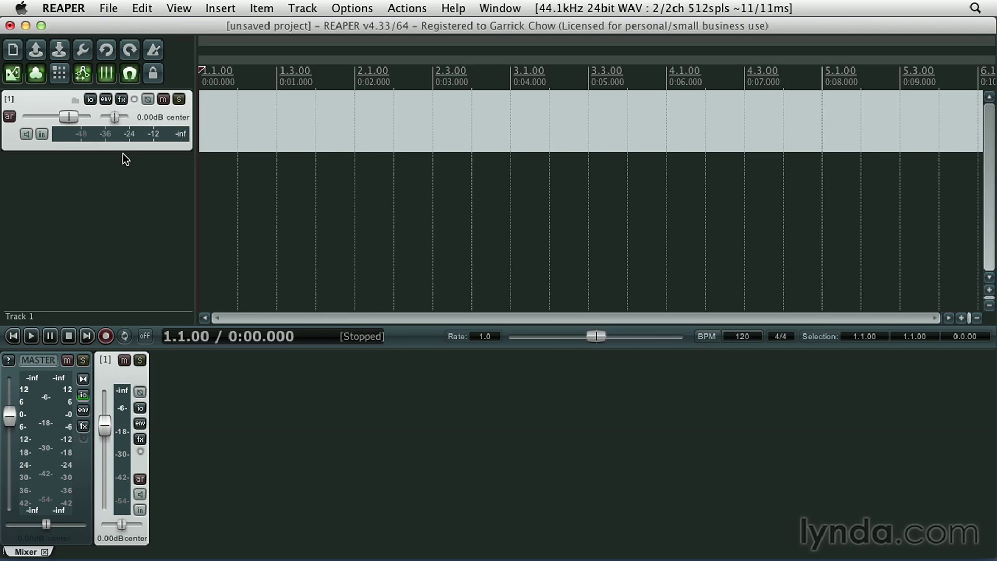
left_click(351, 8)
mouse_move(508, 424)
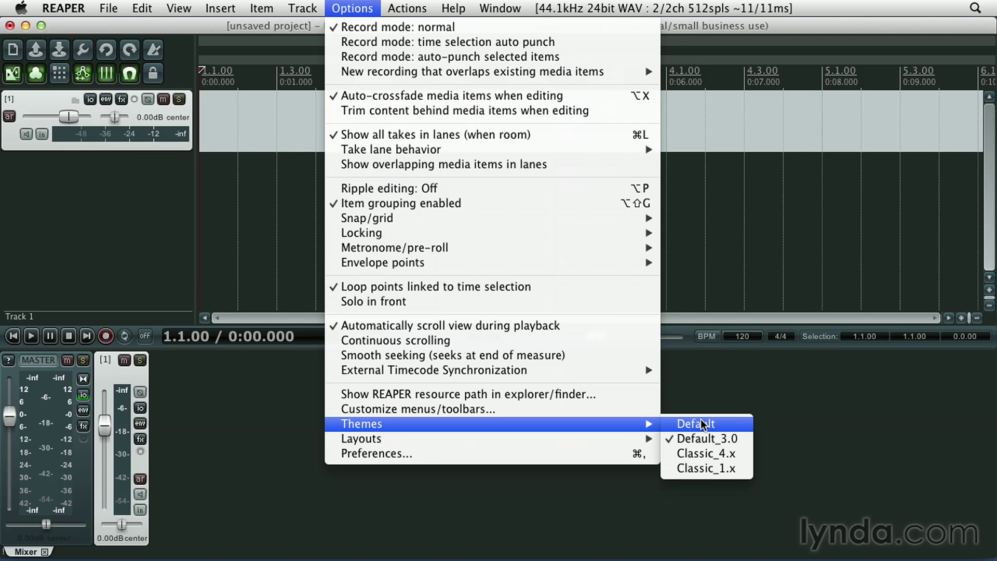
left_click(702, 423)
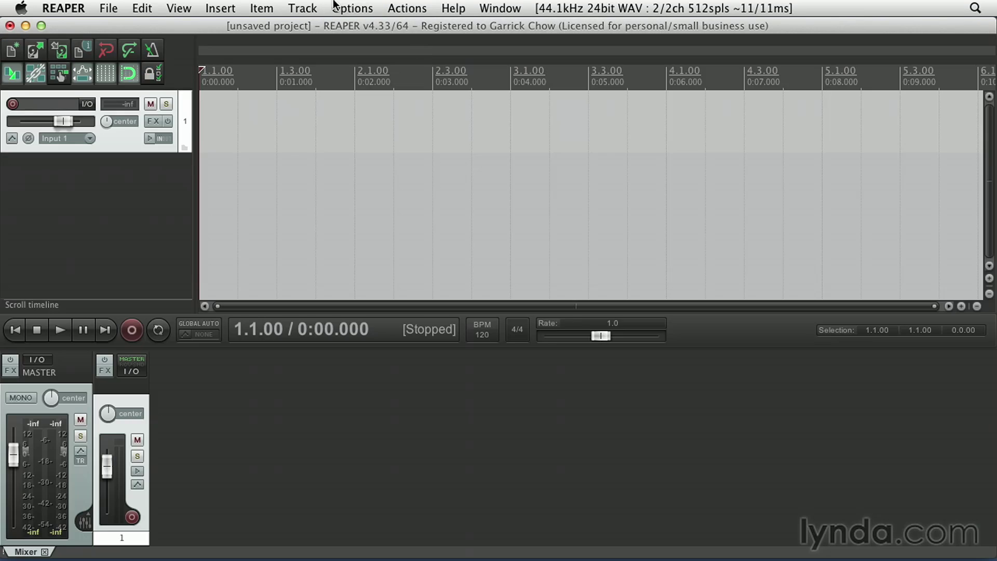
left_click(352, 8)
mouse_move(566, 438)
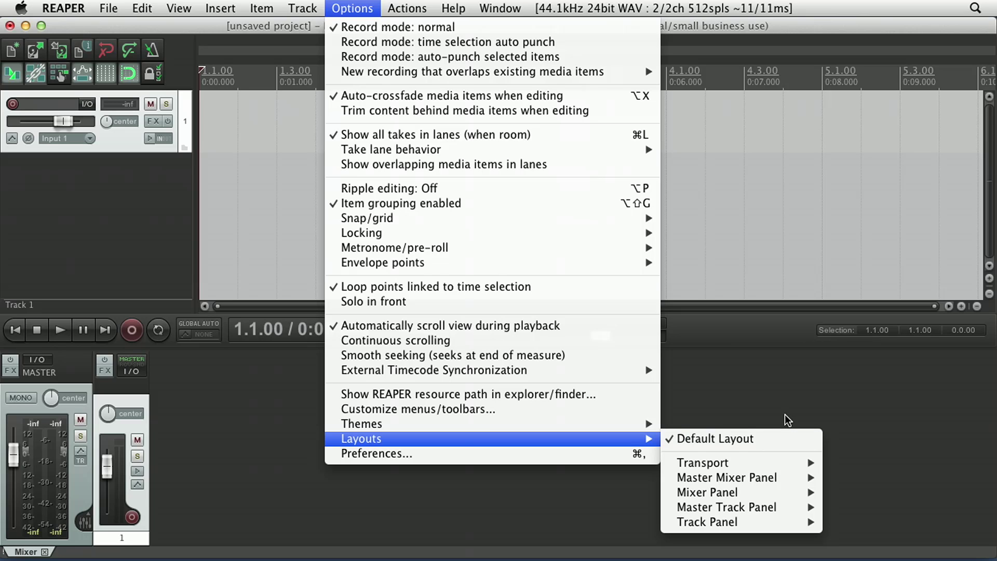
mouse_move(777, 526)
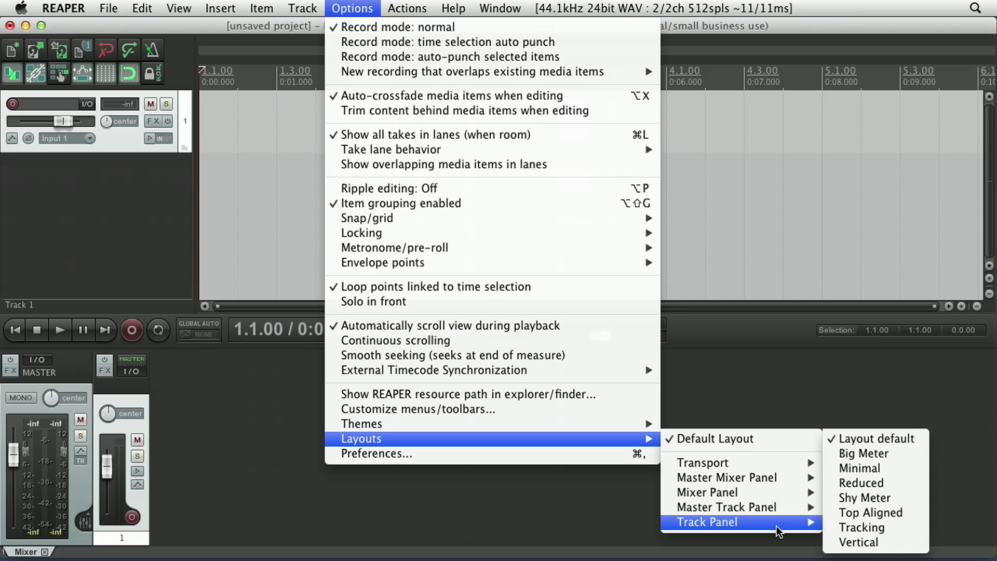
left_click(863, 544)
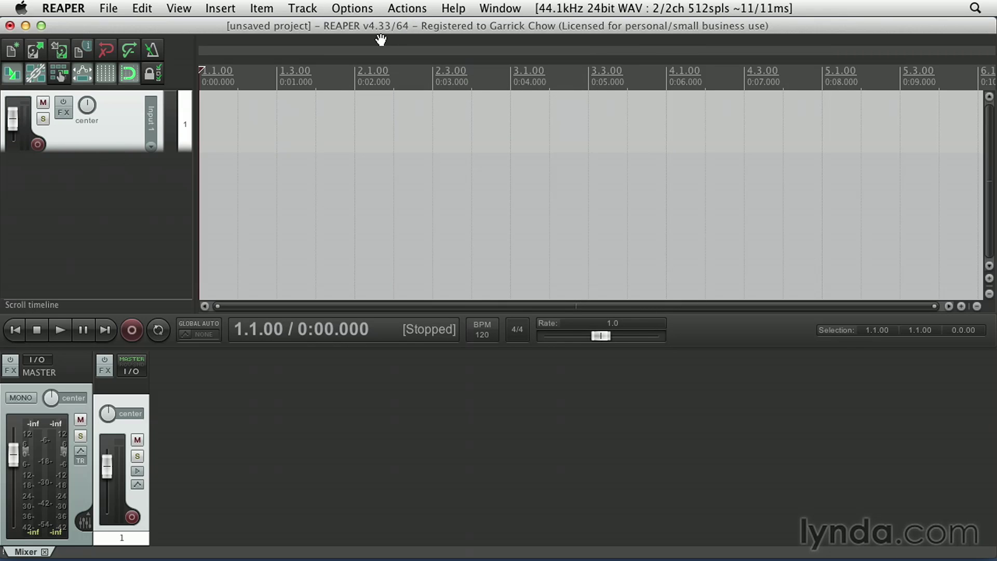
left_click(351, 8)
mouse_move(506, 440)
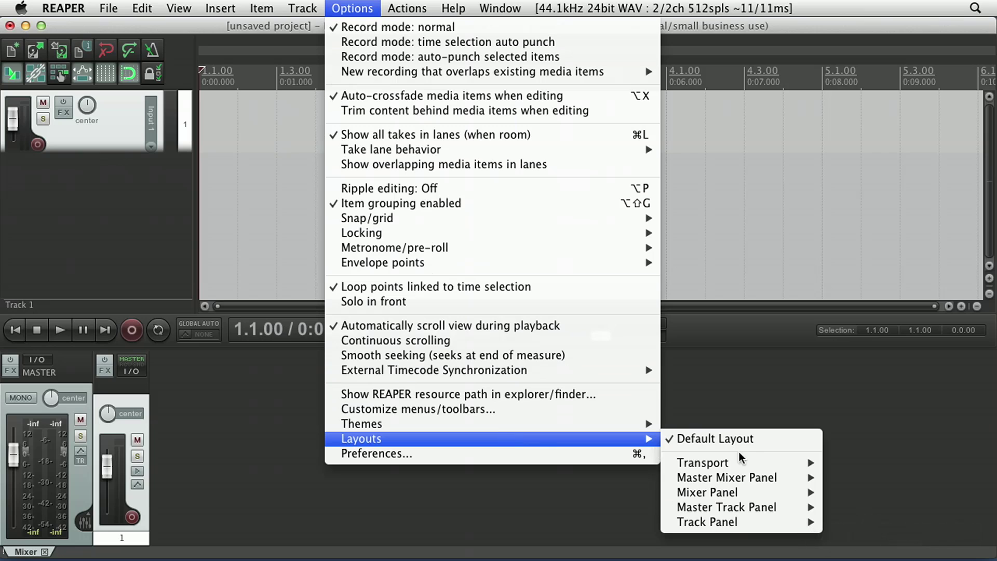
mouse_move(774, 522)
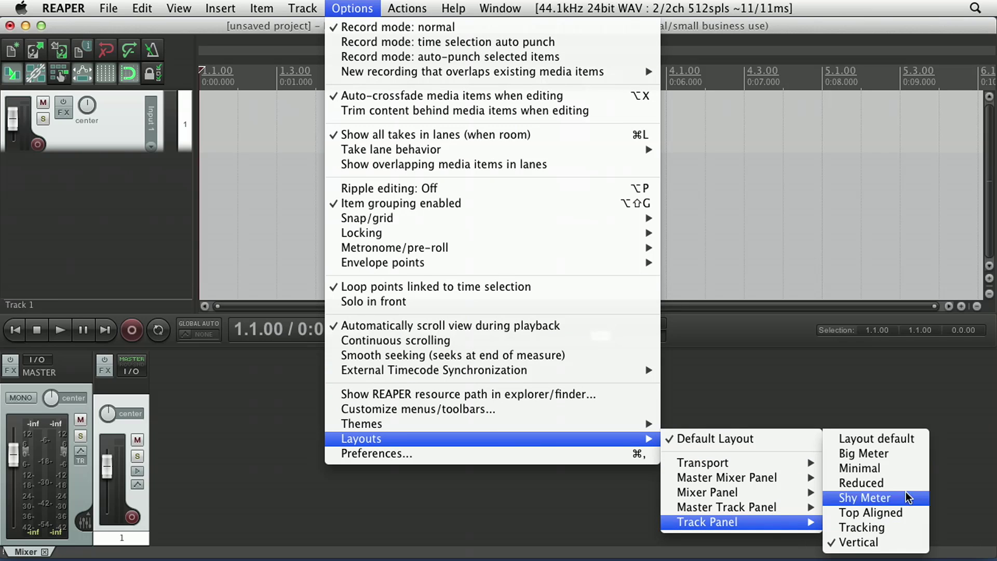
left_click(909, 442)
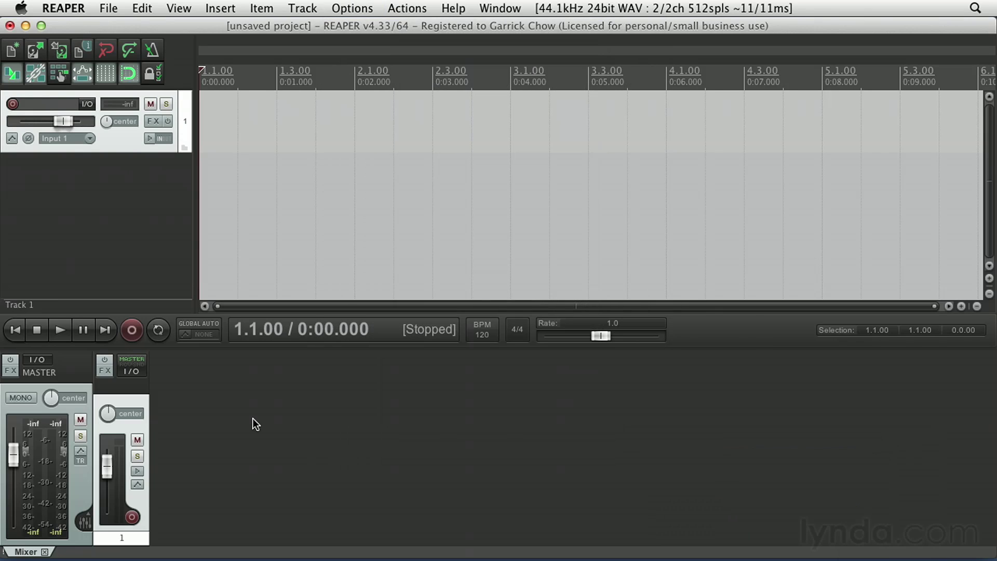
- In the Theme Editor, set the Main window/transport background to red and apply it
left_click(62, 8)
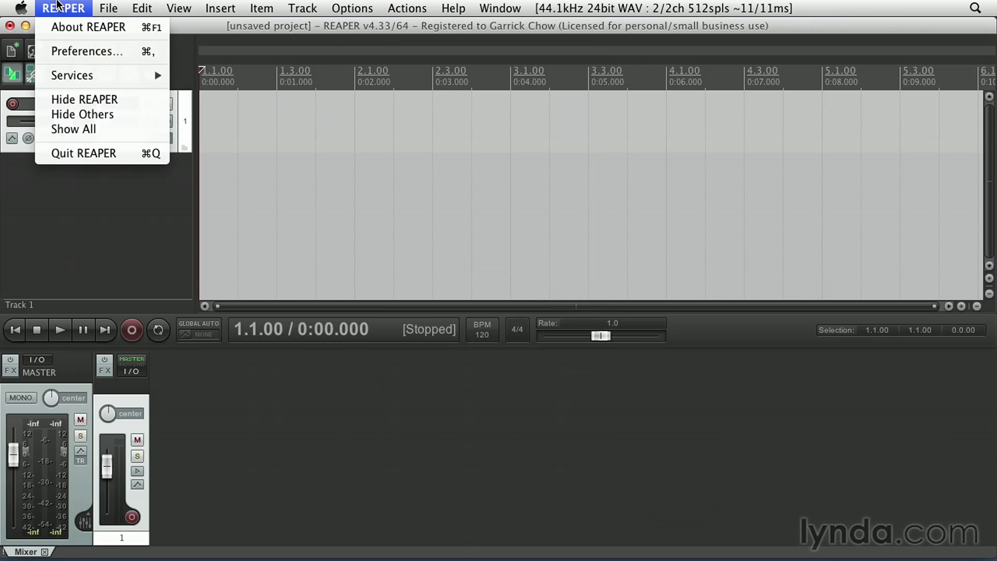
left_click(120, 51)
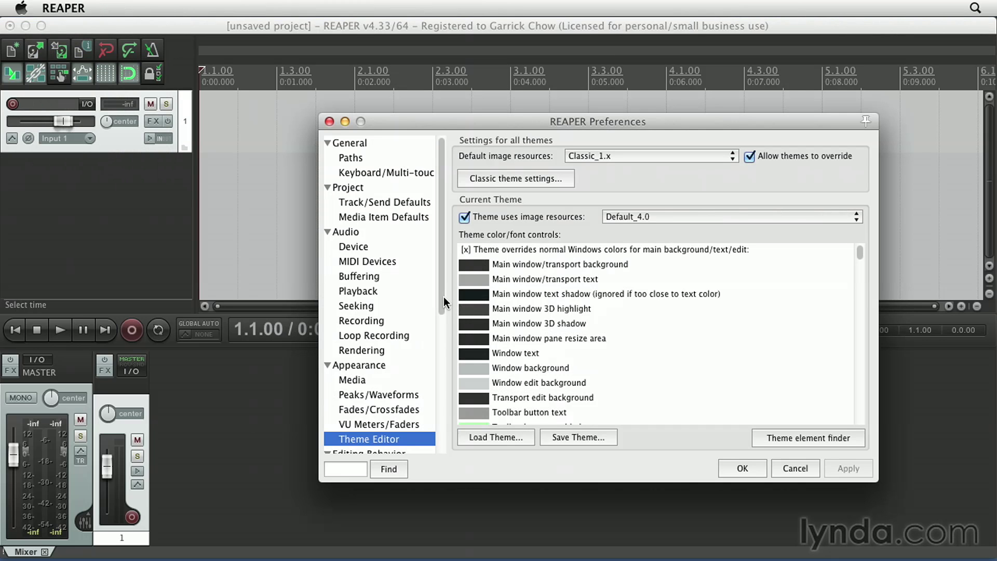
scroll(443, 294, "down", 4)
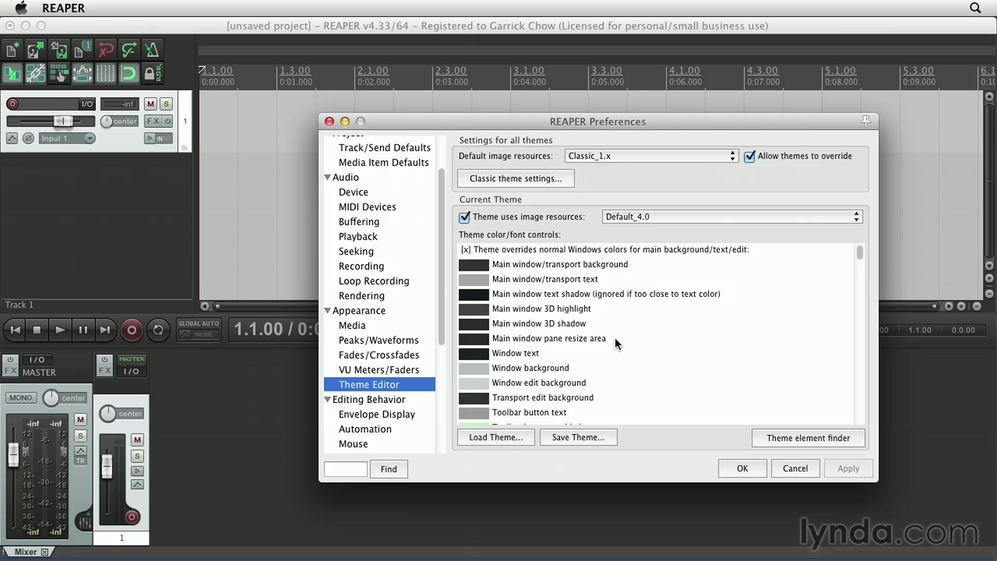
double_click(550, 262)
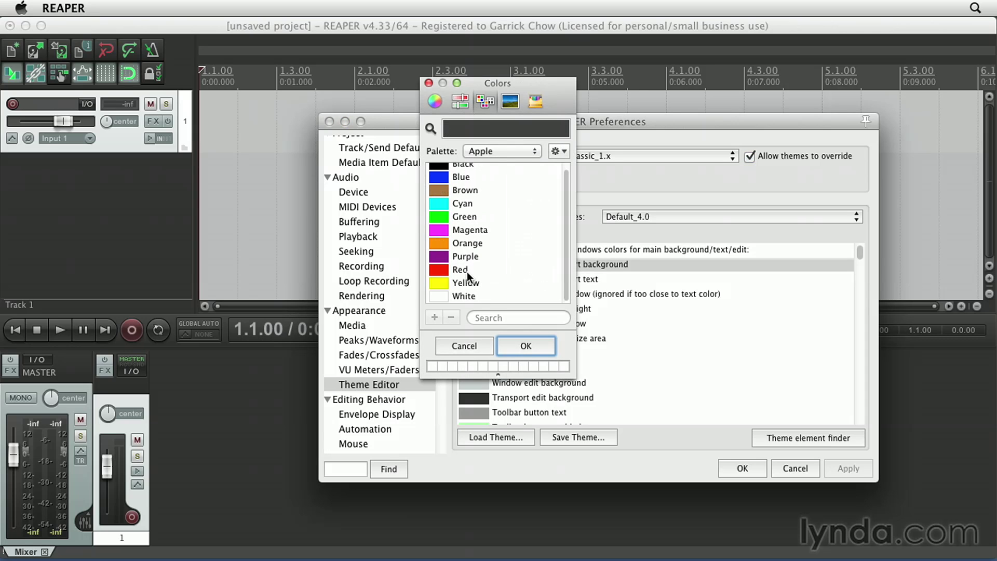
left_click(452, 270)
left_click(526, 345)
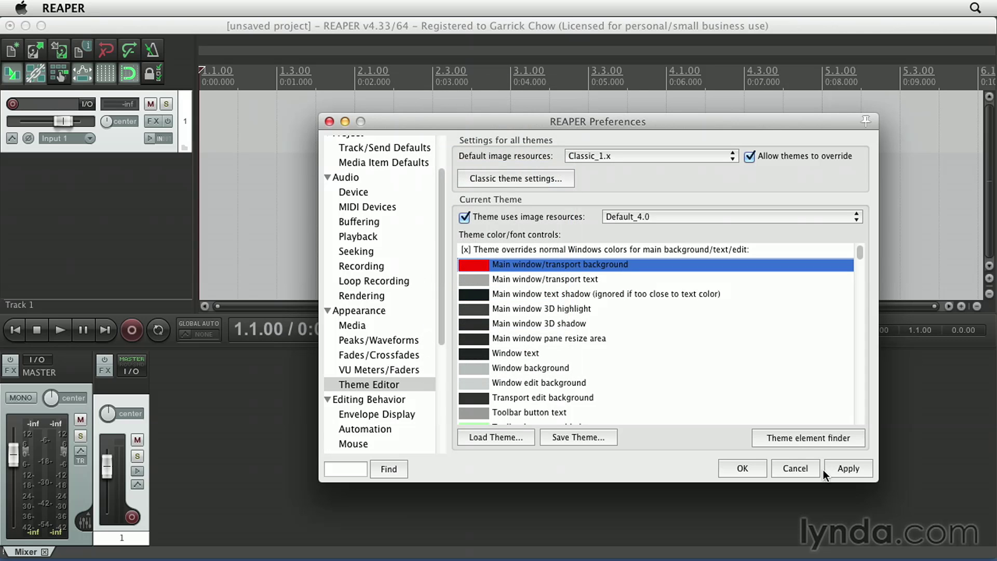
left_click(860, 469)
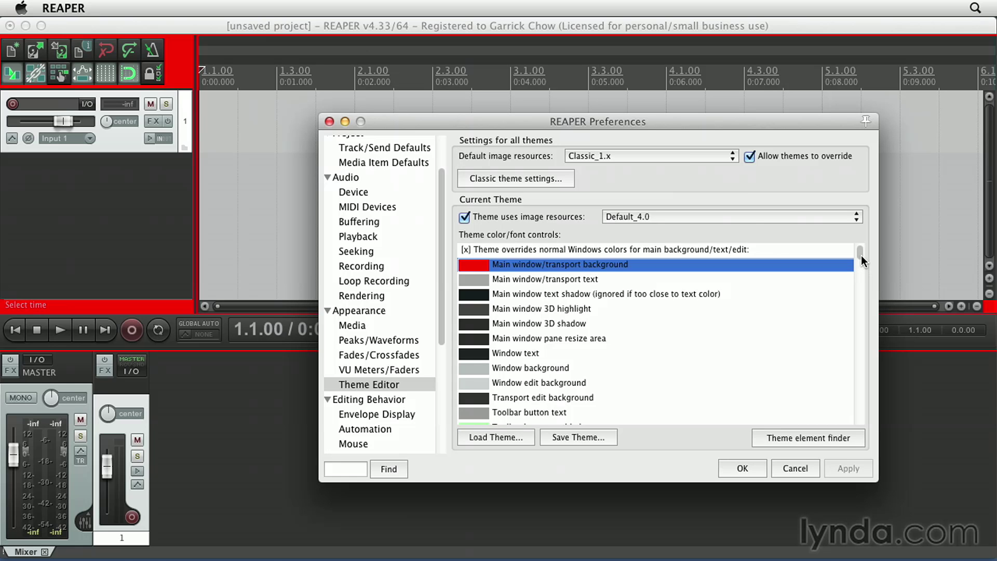
- Reload the Default theme to undo the red background
mouse_move(862, 255)
left_mouse_down()
mouse_move(871, 306)
mouse_move(868, 239)
left_mouse_up()
left_click(481, 437)
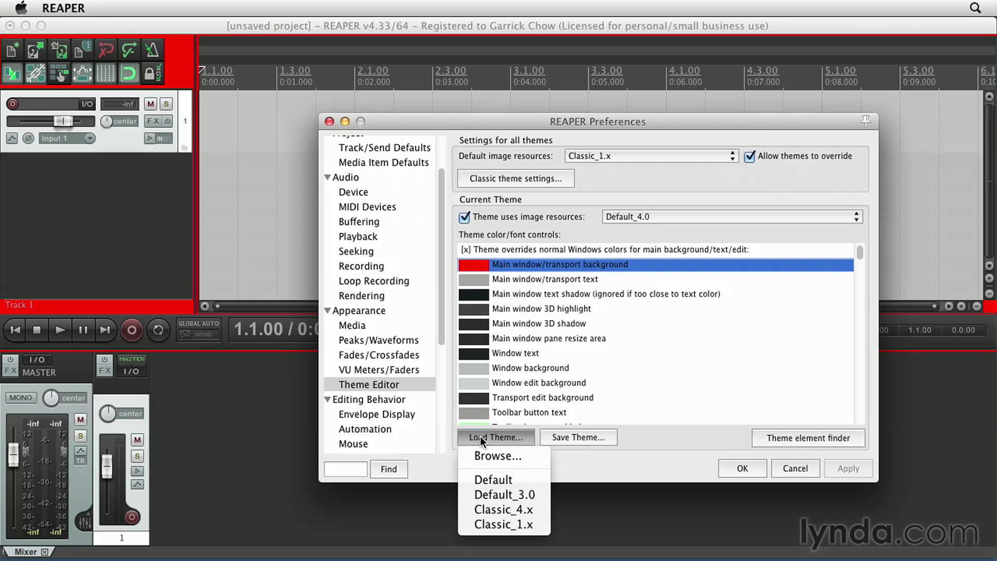
left_click(513, 474)
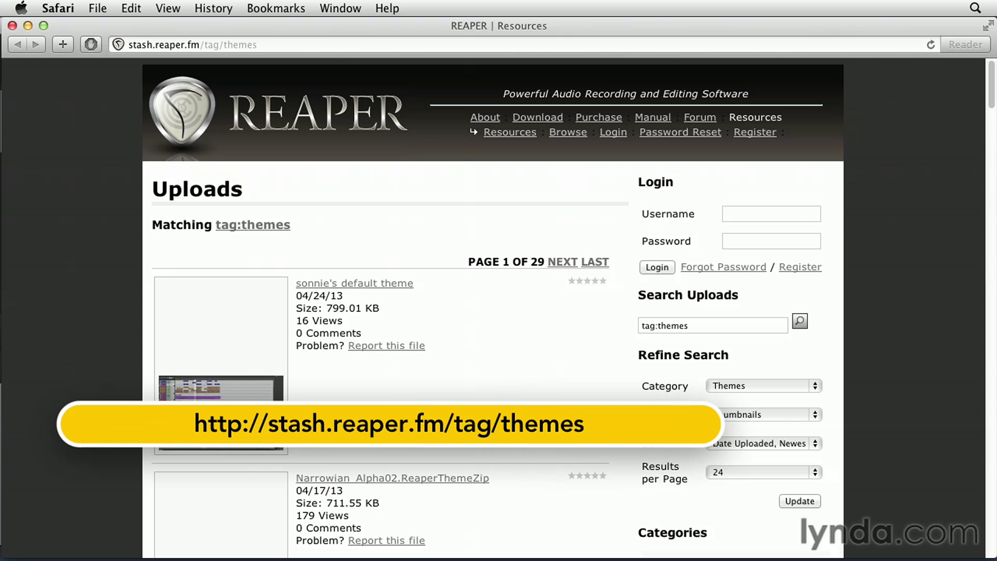
- Find Apollo_A.zip in the stash themes list and download it
scroll(422, 408, "down", 15)
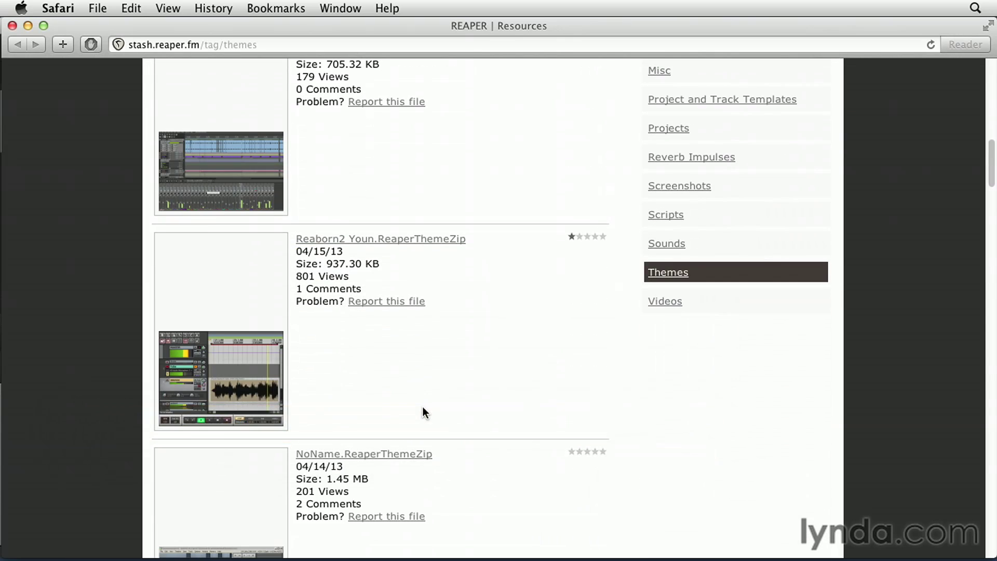
scroll(422, 408, "down", 12)
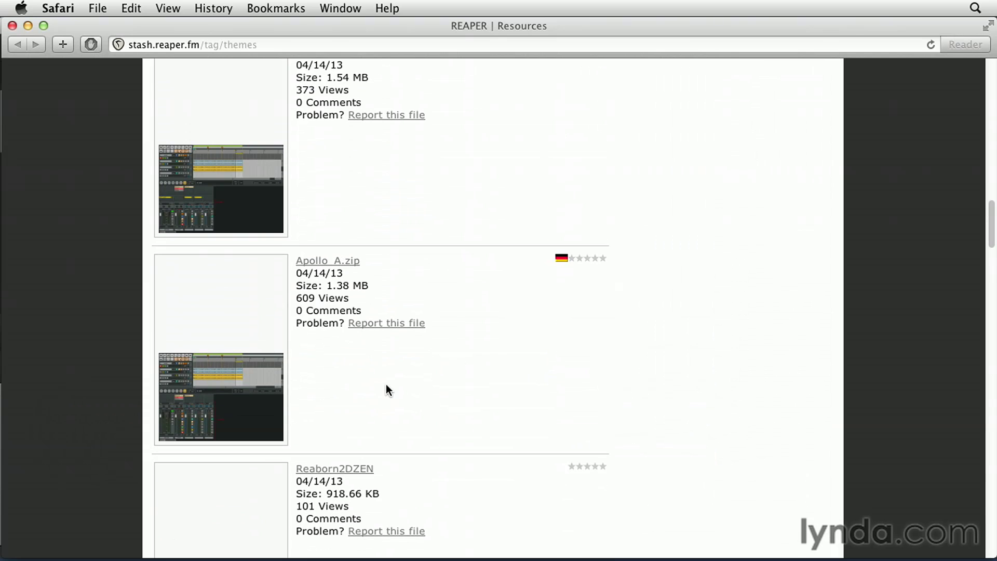
left_click(222, 378)
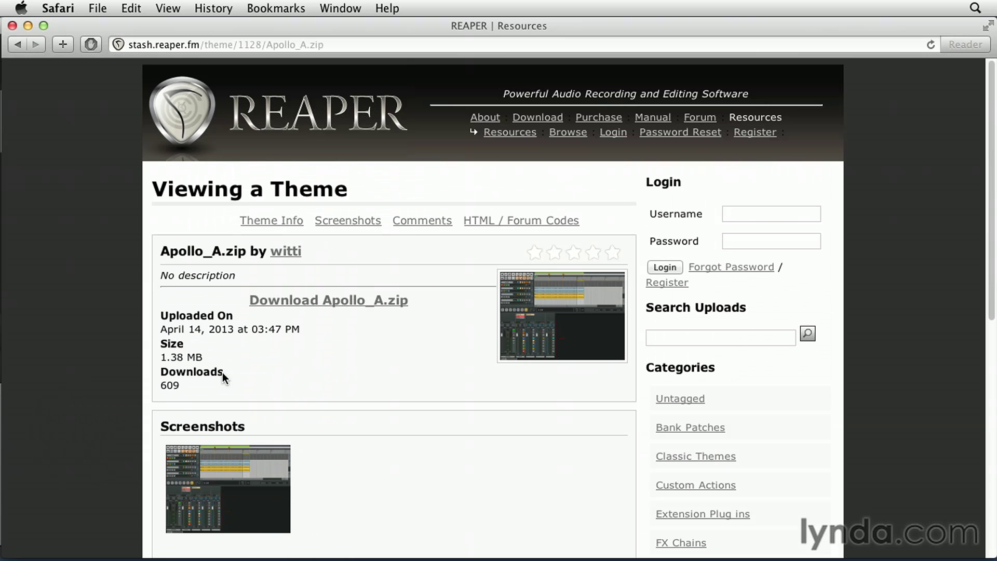
left_click(343, 306)
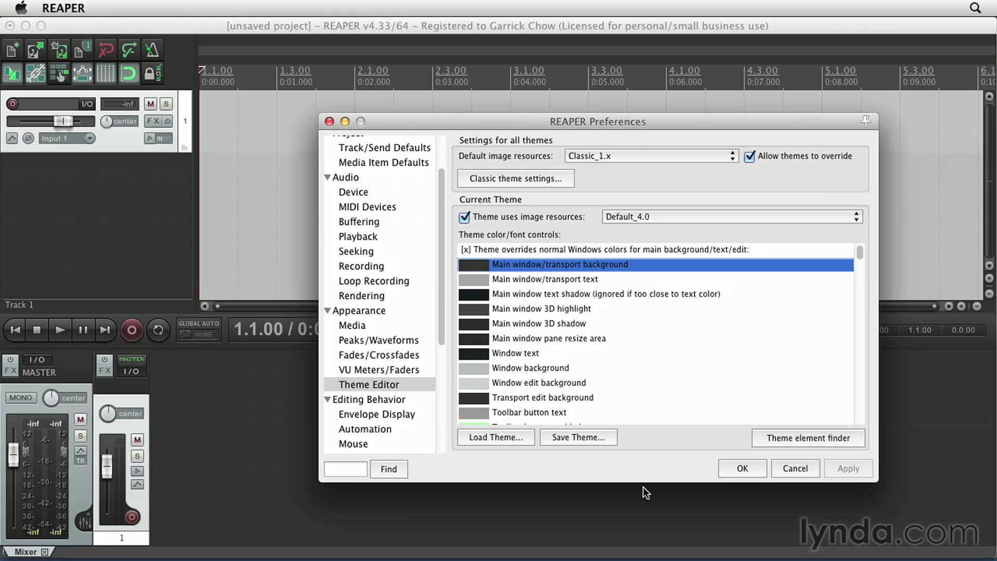
left_click(488, 438)
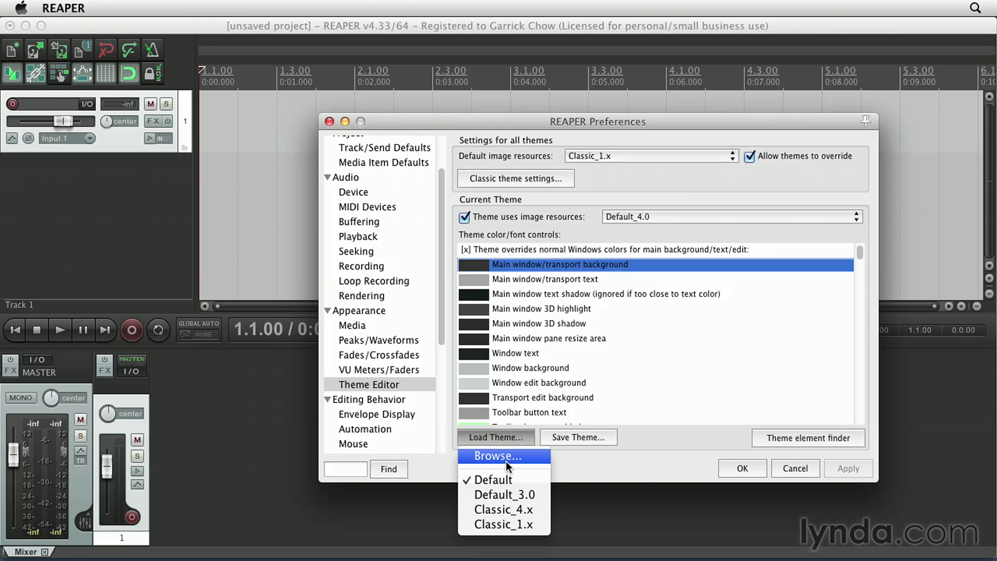
- Load Downloads/Apollo_A/Apollo_A.ReaperThemeZip as the theme and confirm with OK
left_click(513, 459)
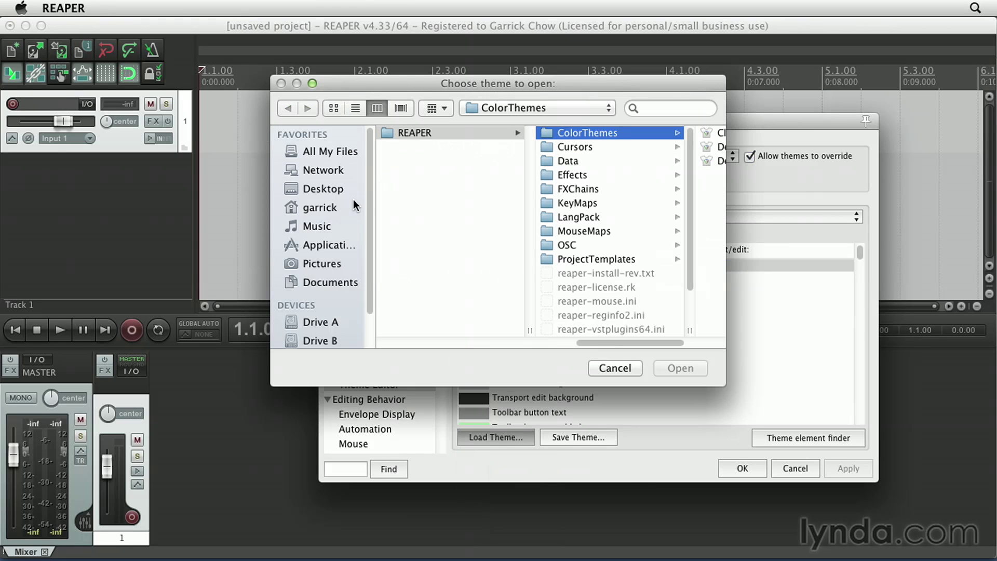
left_click(309, 208)
left_click(434, 187)
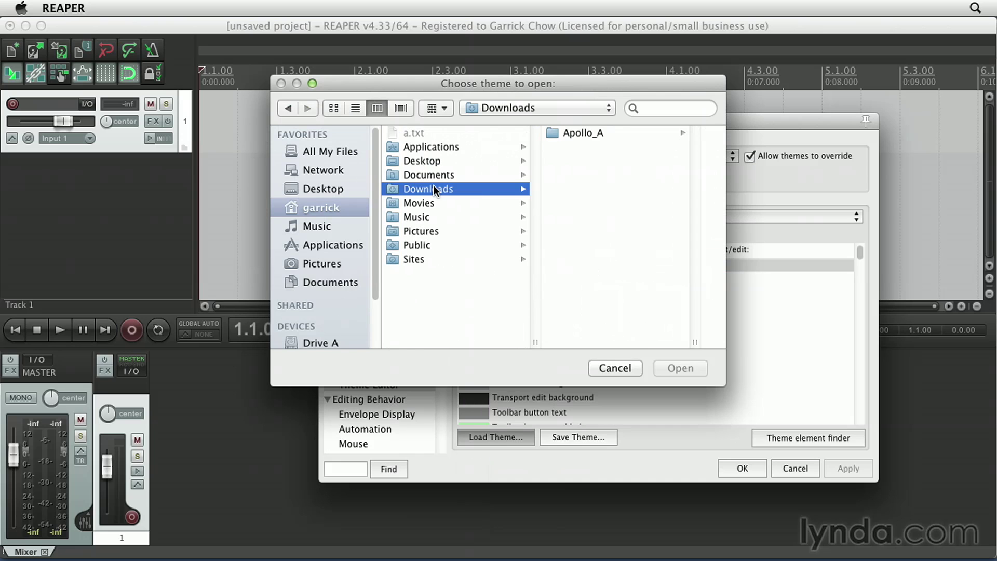
left_click(626, 131)
left_click(622, 133)
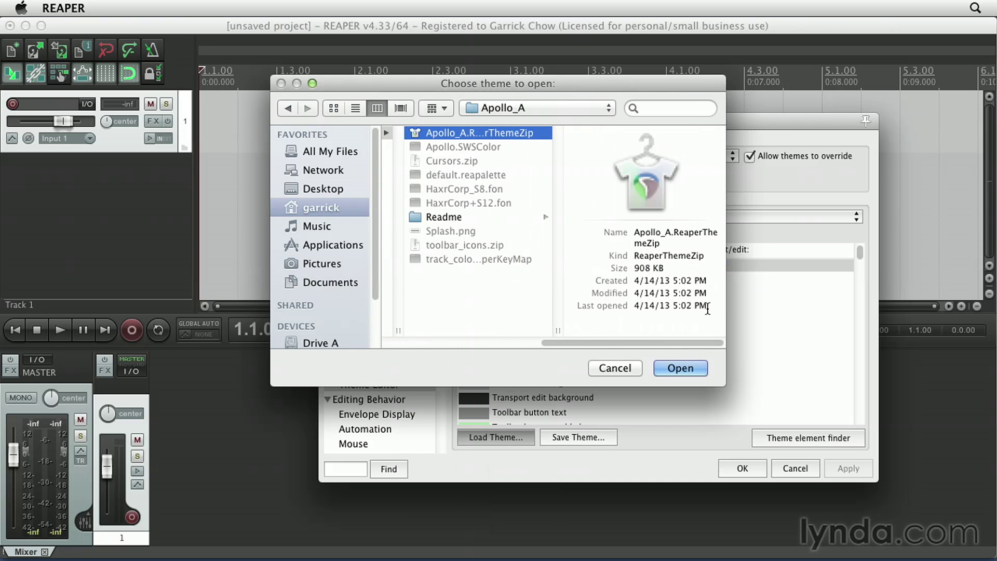
left_click(660, 373)
left_click(743, 469)
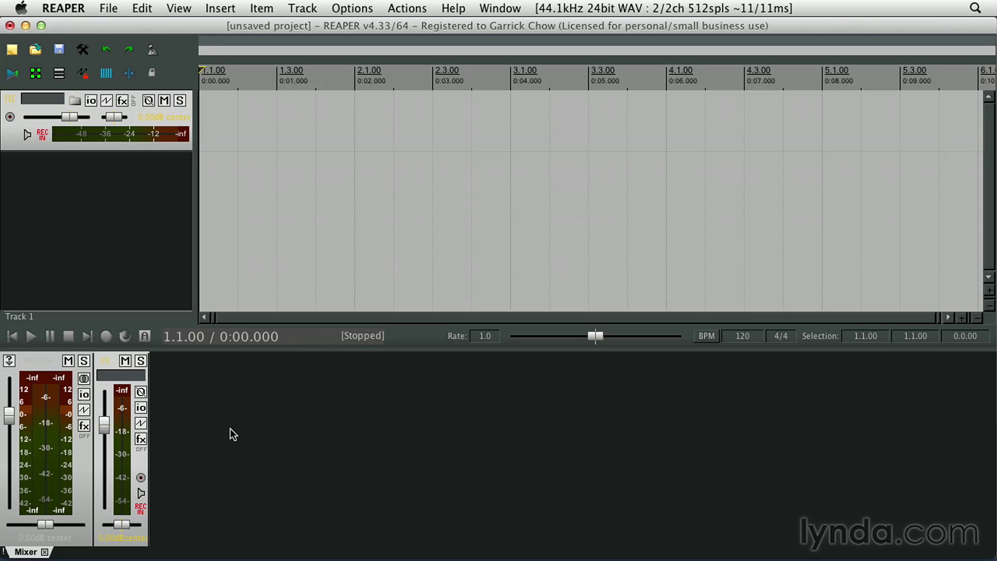
left_click(44, 6)
- Load the Default theme from the Theme Editor in place of Apollo_A, then close Preferences
left_click(78, 48)
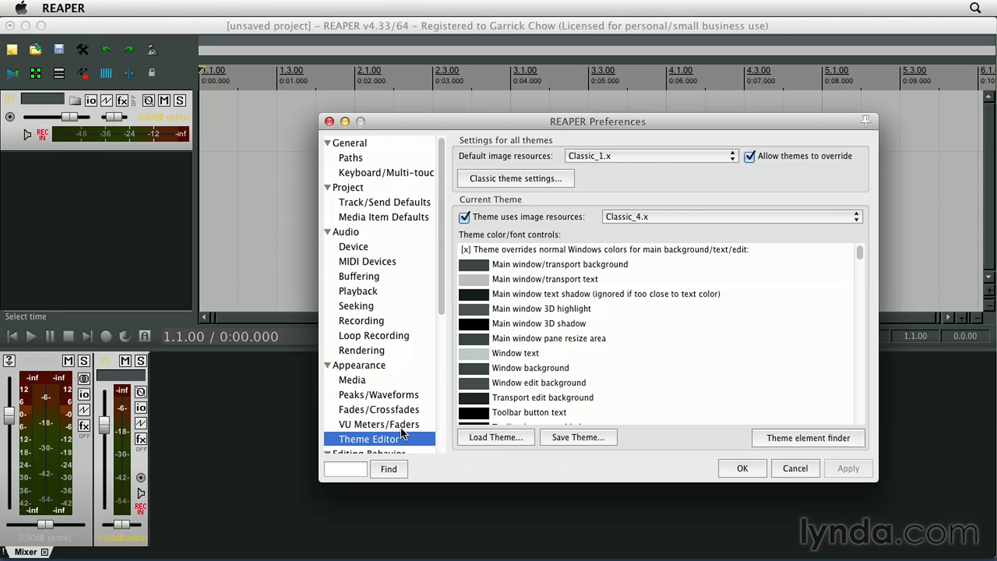
left_click(495, 434)
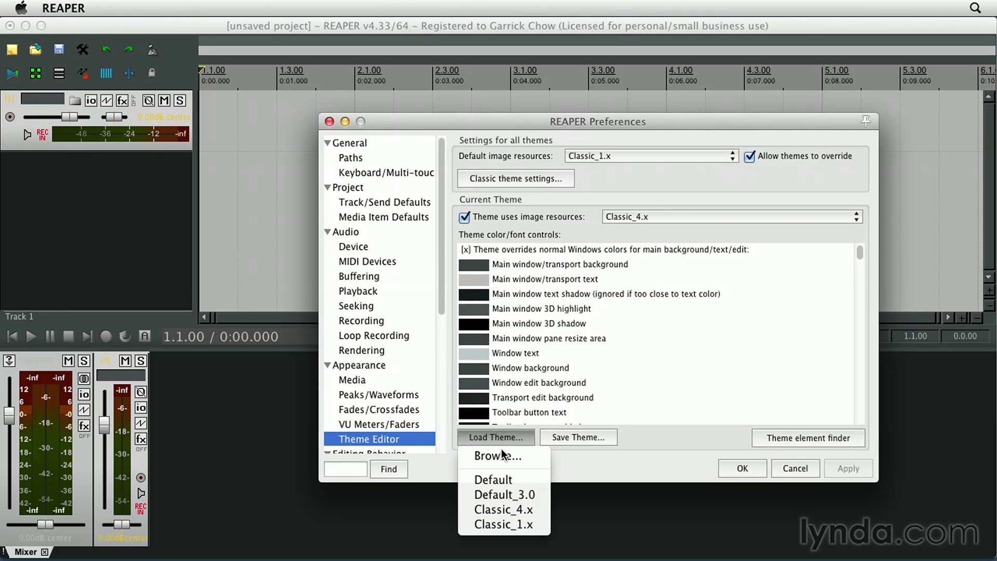
left_click(508, 478)
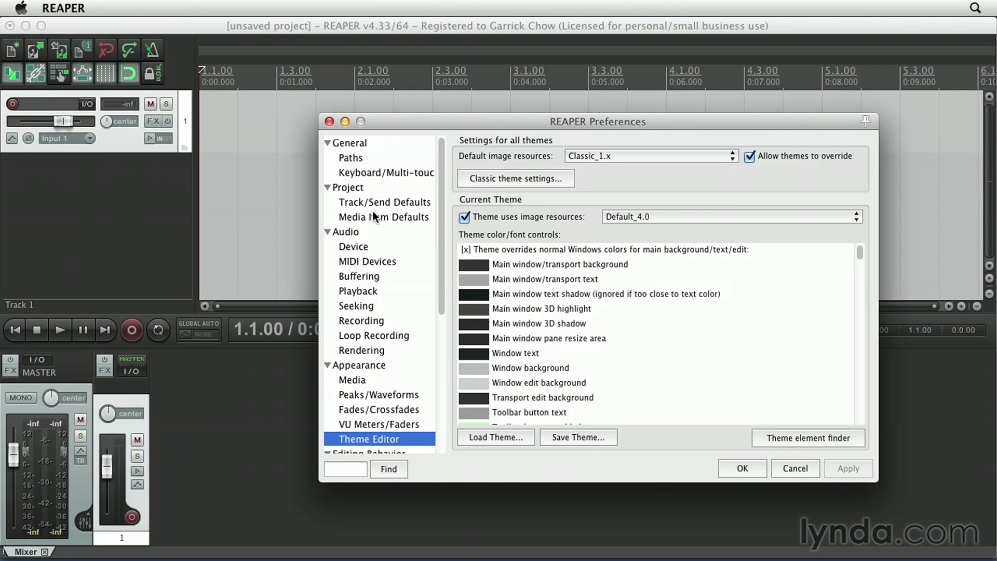
left_click(329, 122)
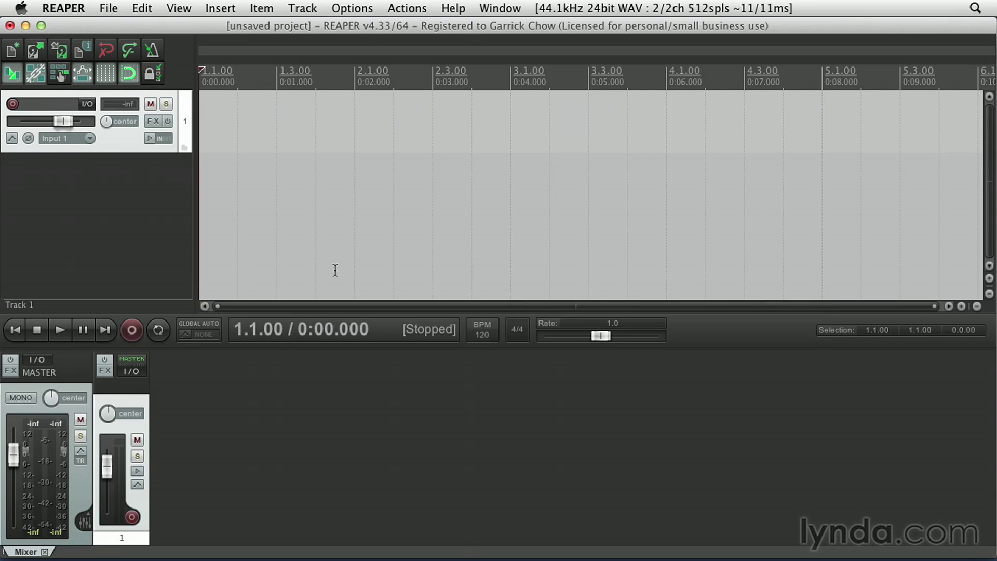
- In Customize menus/toolbars, reset all menus to defaults and confirm
left_click(365, 8)
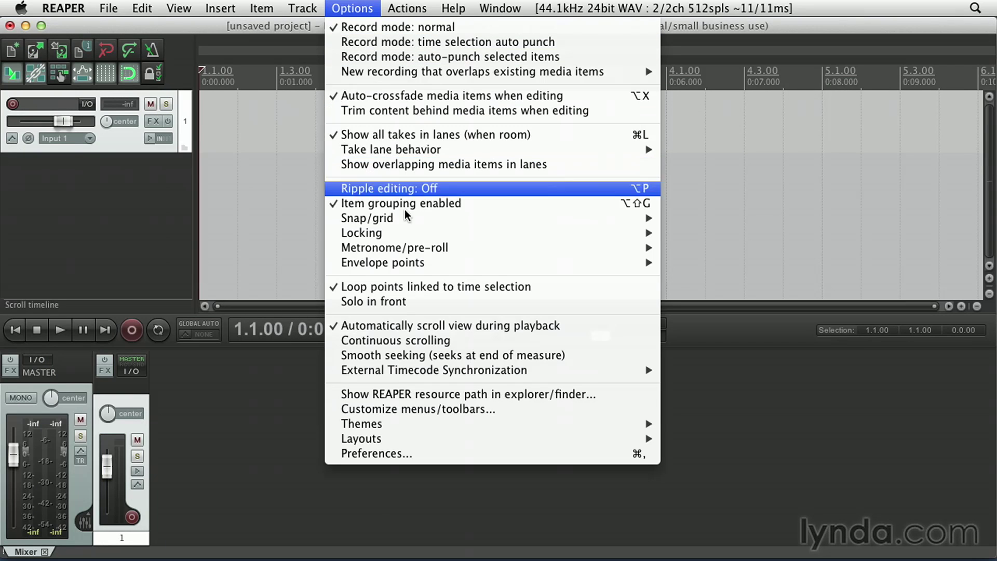
left_click(486, 410)
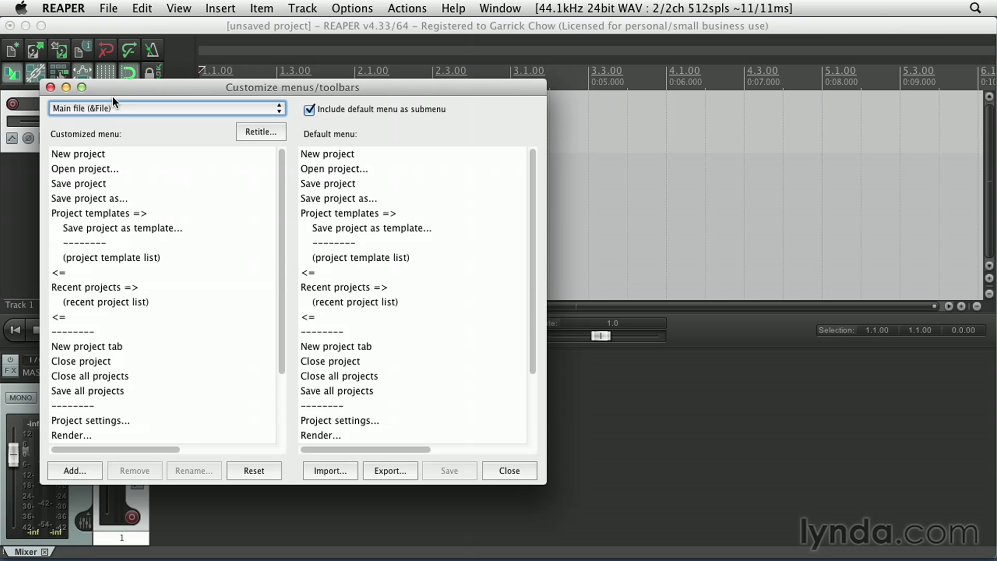
left_click_drag(113, 96, 125, 93)
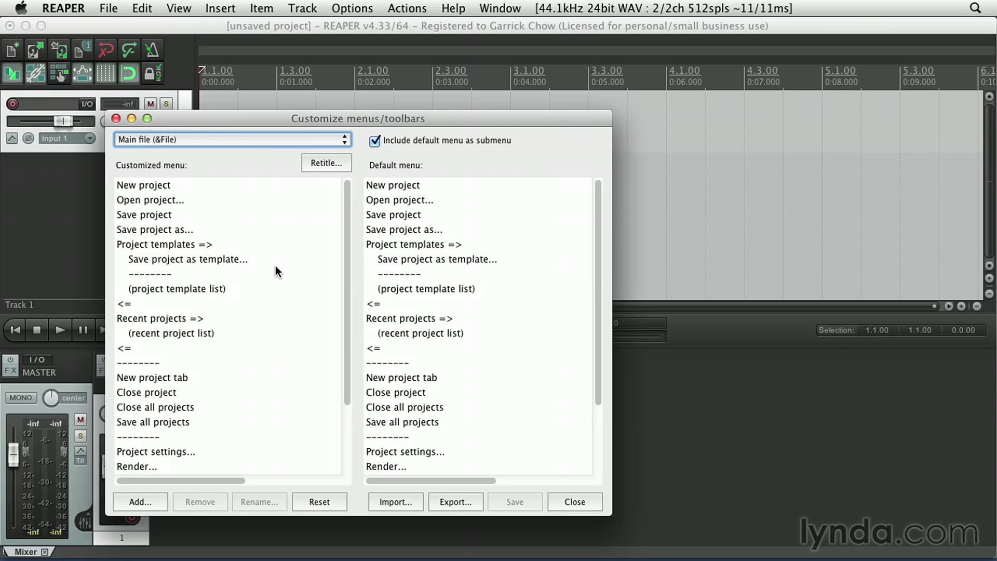
left_click(322, 501)
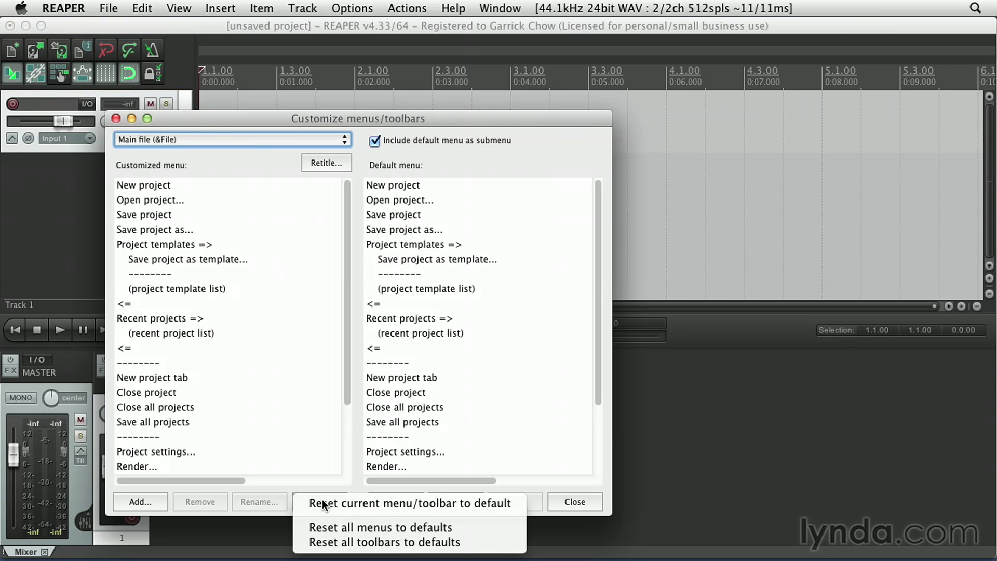
left_click(442, 529)
left_click(634, 221)
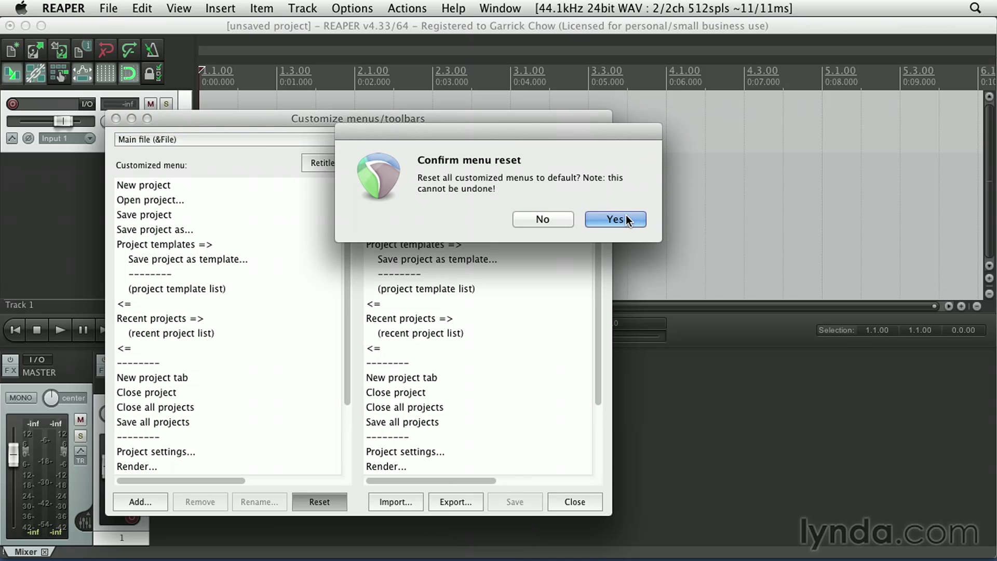
- Reset all toolbars to defaults and close the customization window
left_click(301, 510)
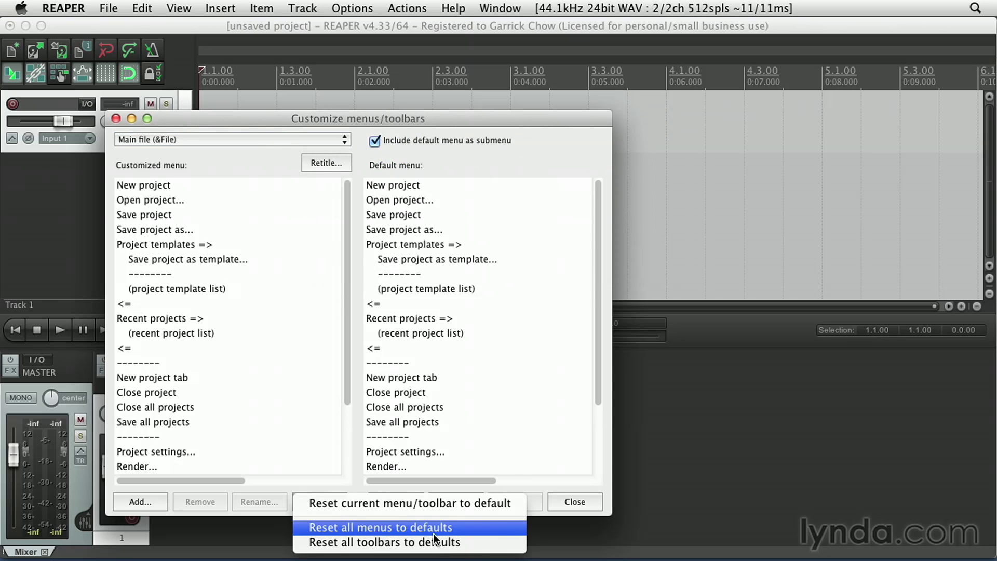
left_click(469, 543)
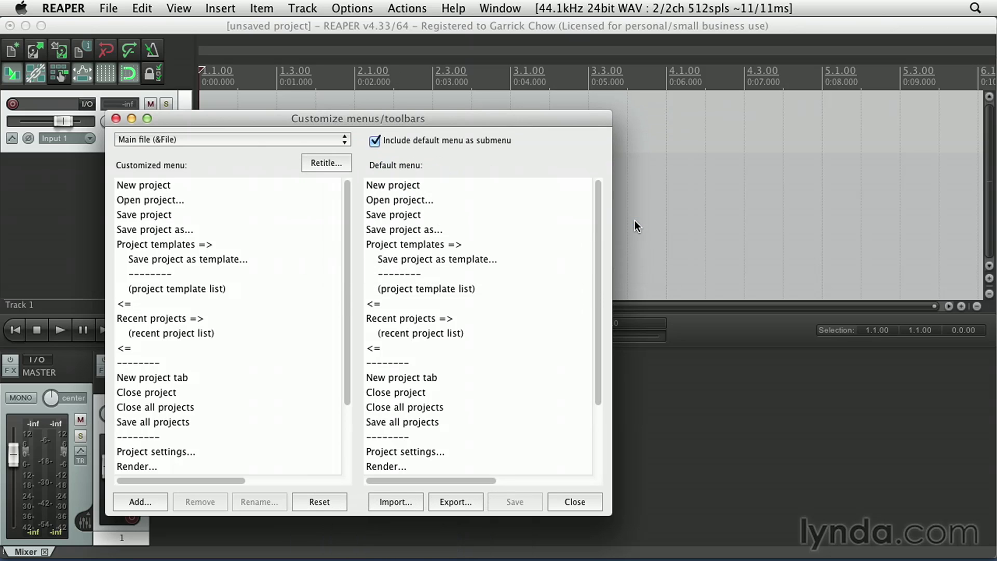
left_click(571, 500)
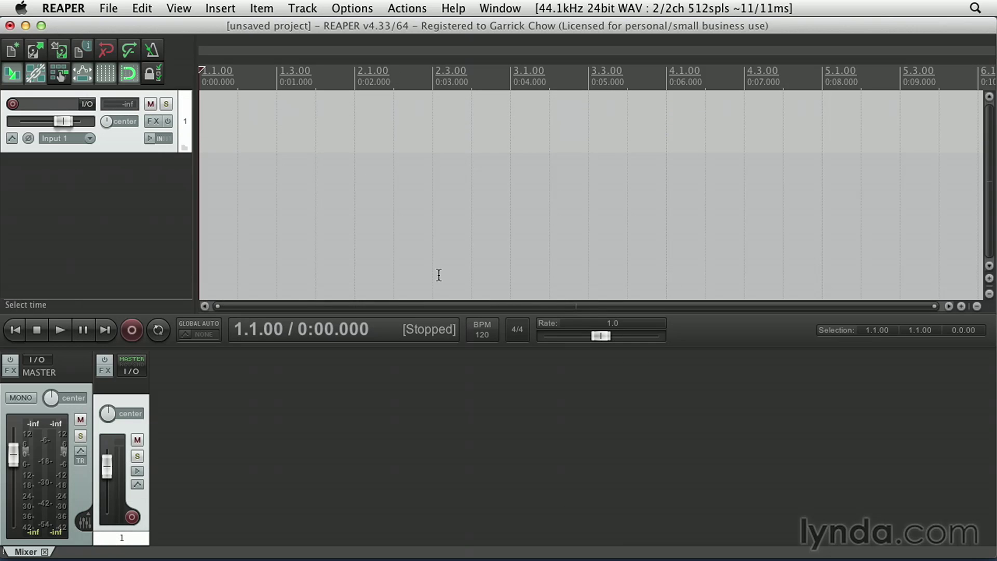